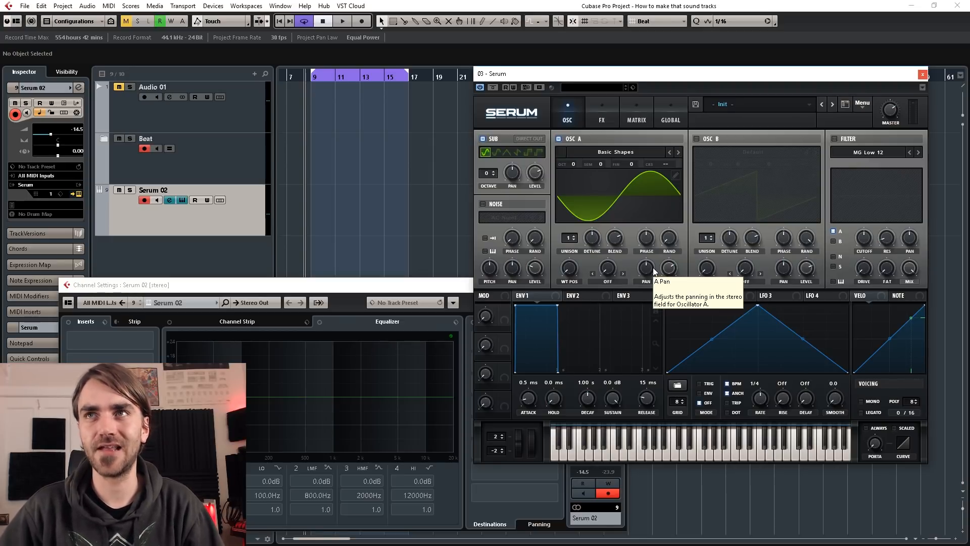
Step: Reset the synth to the Init preset and load the Analog Basic Shapes wavetable into oscillator A
left_click(758, 110)
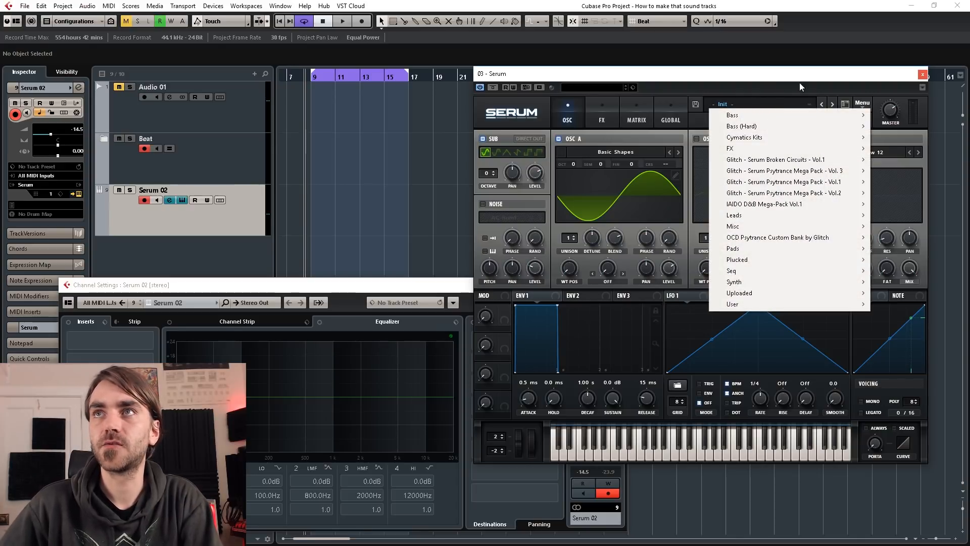
left_click(623, 152)
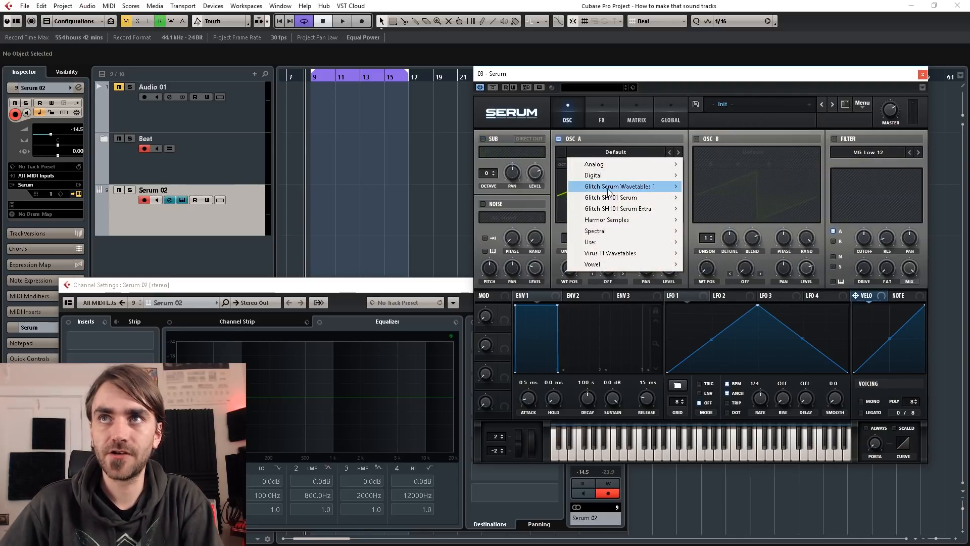
mouse_move(610, 167)
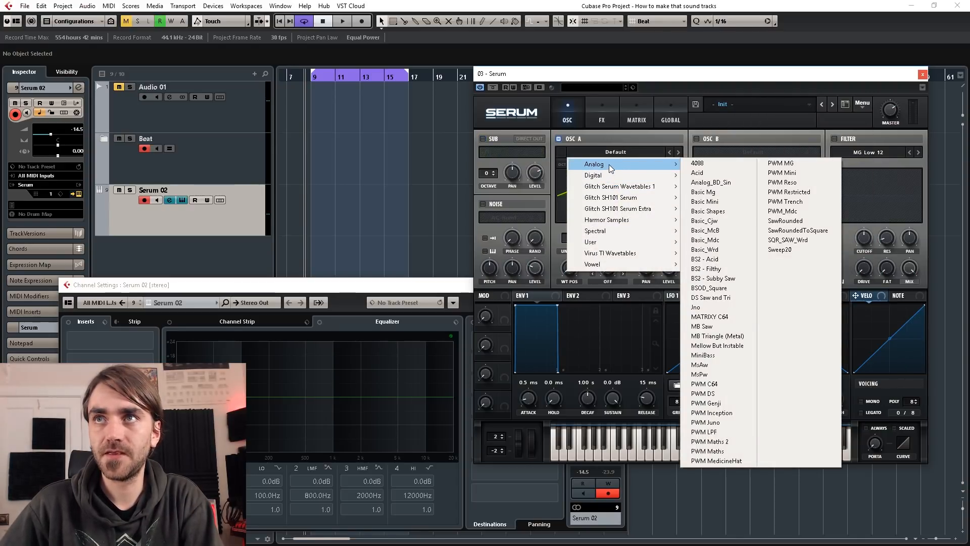
left_click(717, 211)
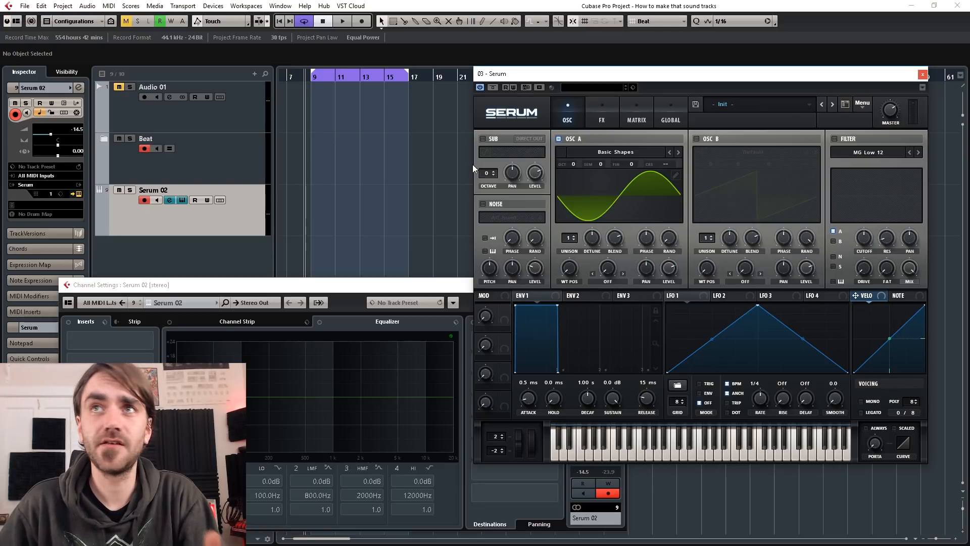
Step: Enable the sine sub oscillator alongside oscillator A and compare the two levels
left_click(490, 138)
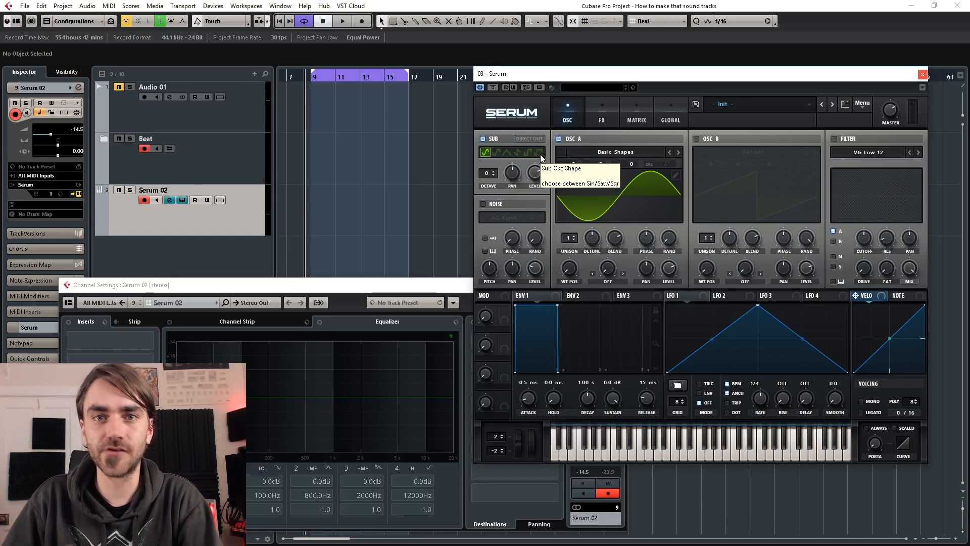
mouse_move(671, 270)
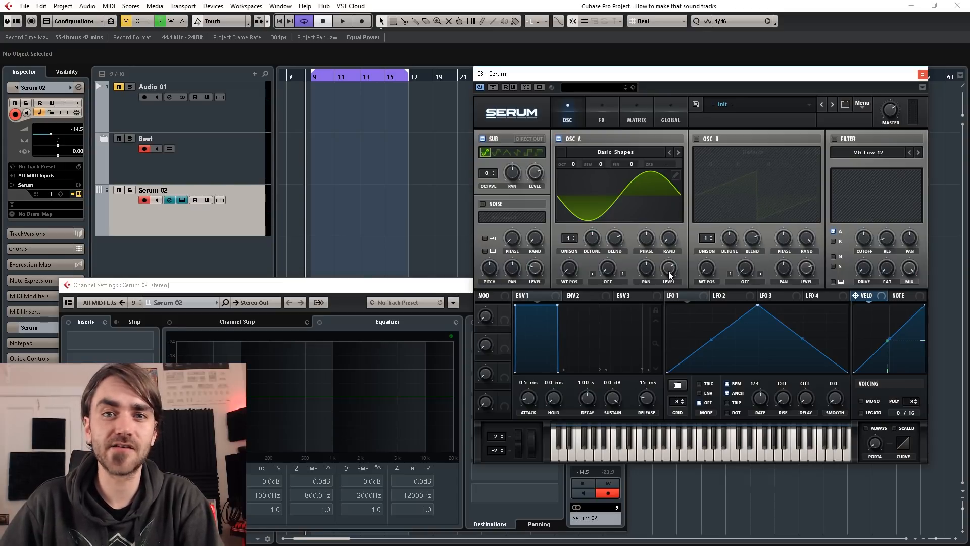
mouse_move(540, 175)
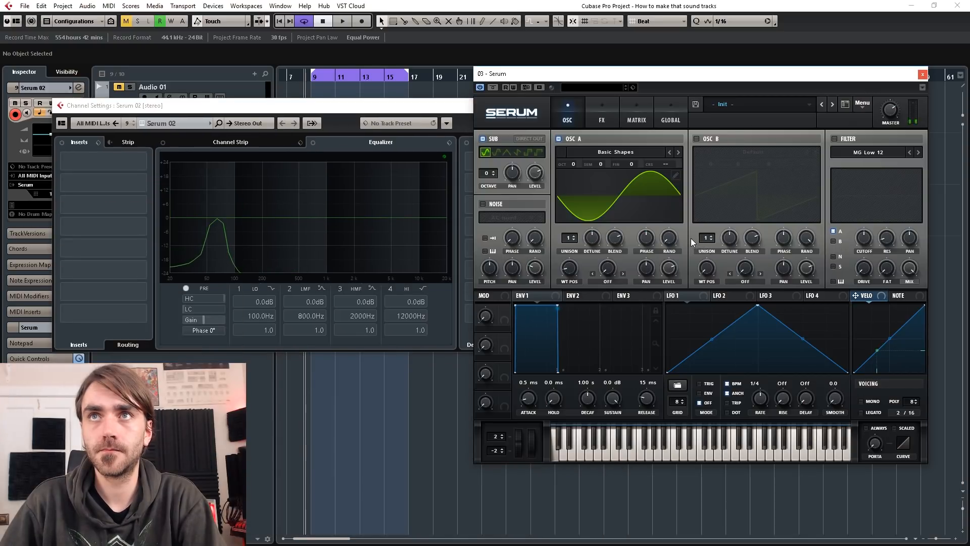
mouse_move(668, 271)
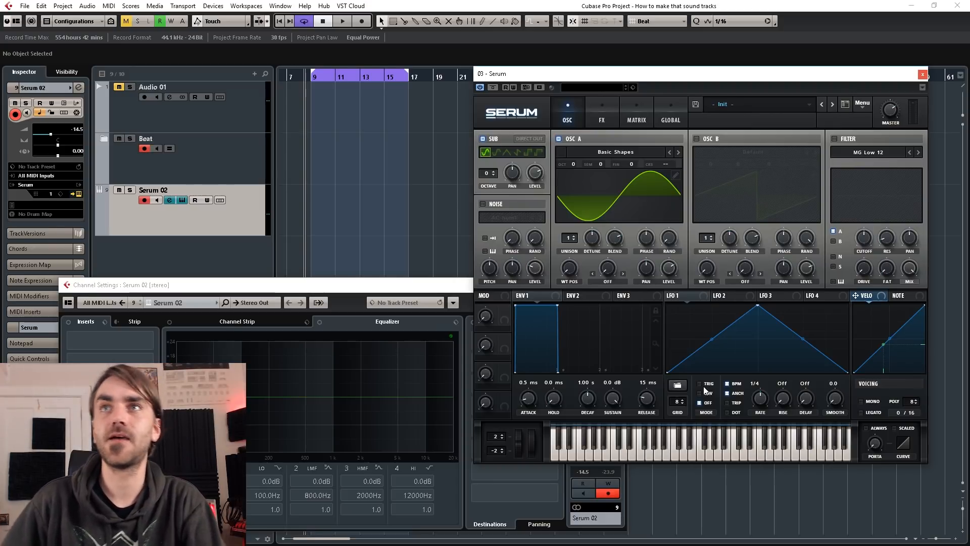
Step: Reinitialize the preset, reload the Analog Basic Shapes wavetable into oscillator A and adjust its wavetable position
left_click(747, 105)
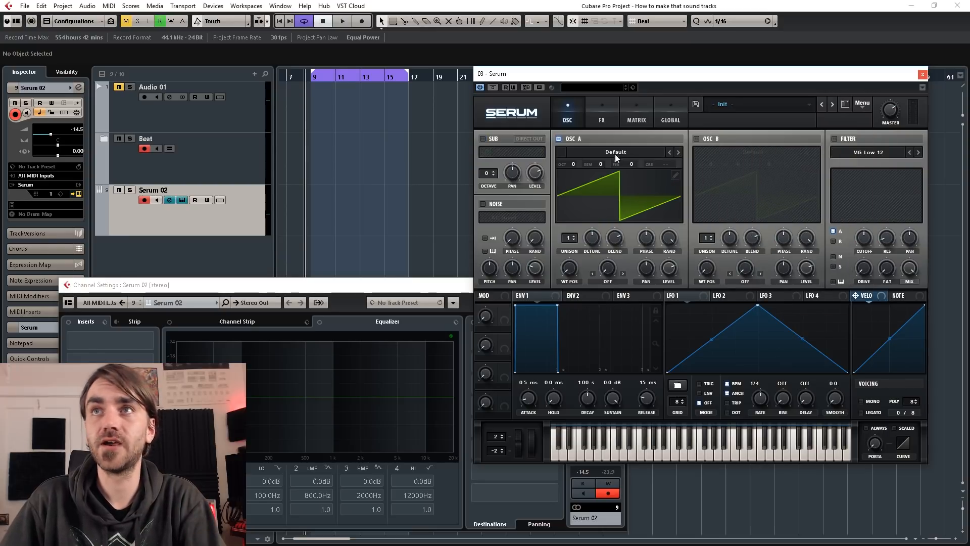
left_click(616, 153)
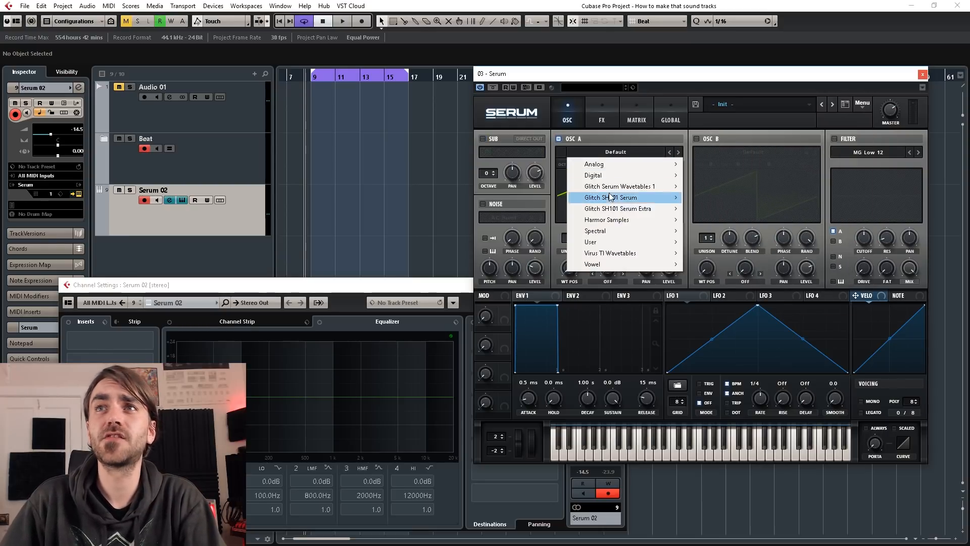
mouse_move(609, 166)
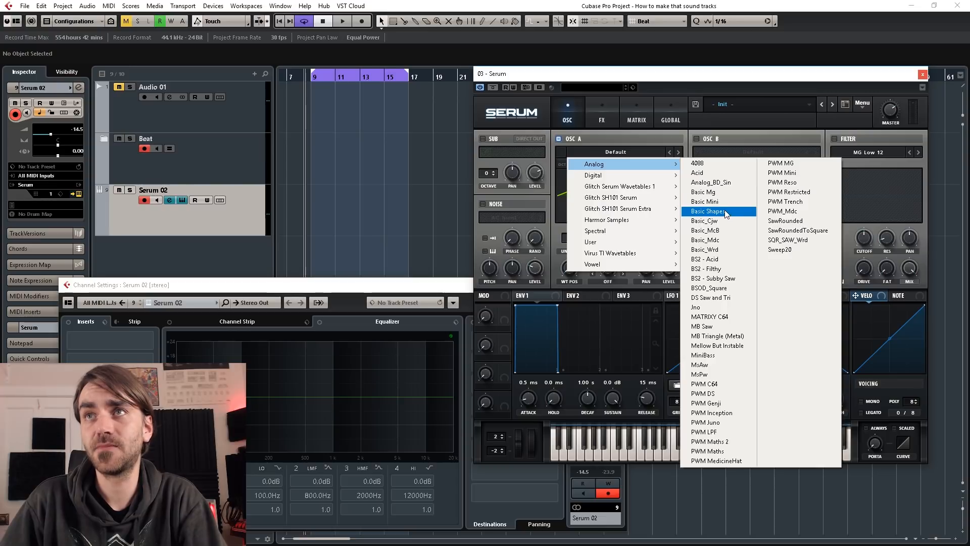
left_click(707, 211)
left_click_drag(568, 270, 571, 254)
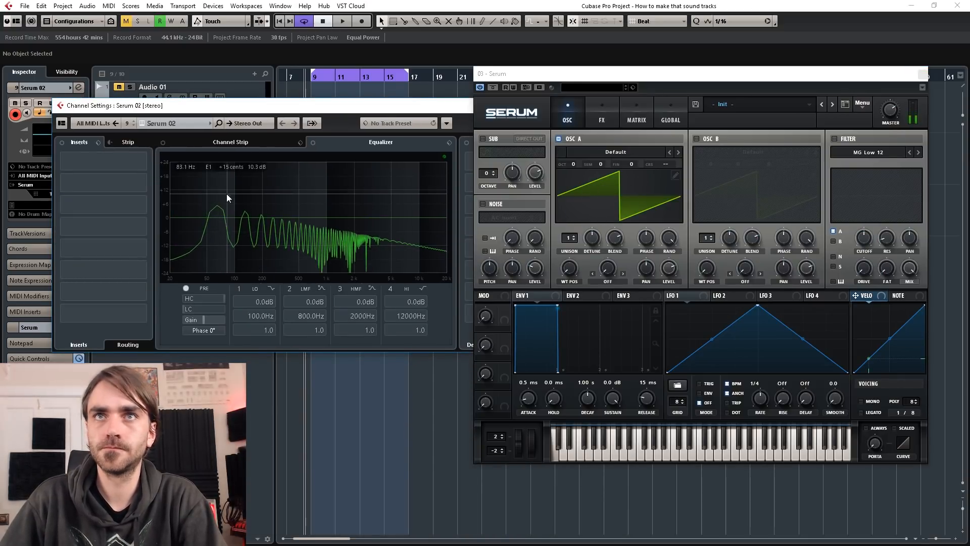
Step: Open oscillator A's default saw in the wavetable editor, convert the wave to FFT and remove the bin 1 harmonic
left_click(676, 174)
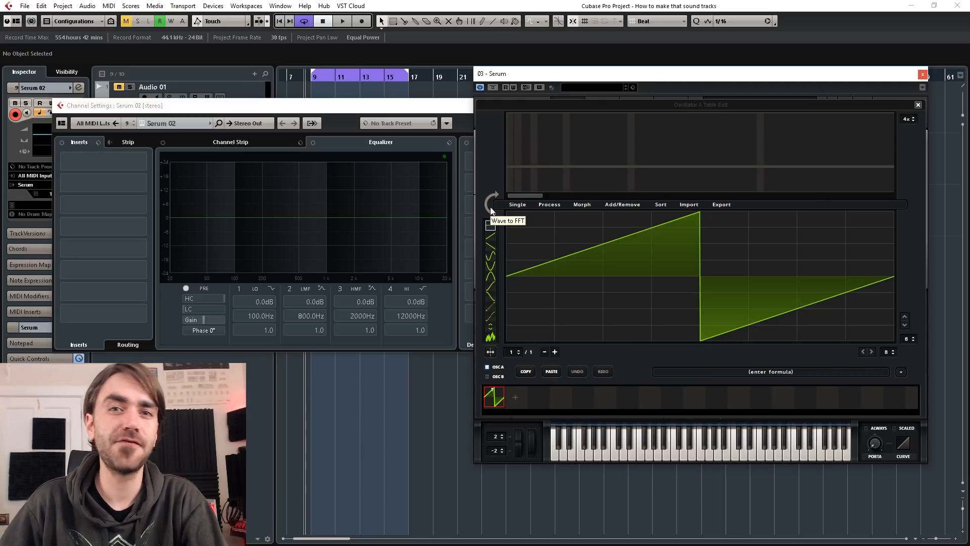
left_click(491, 207)
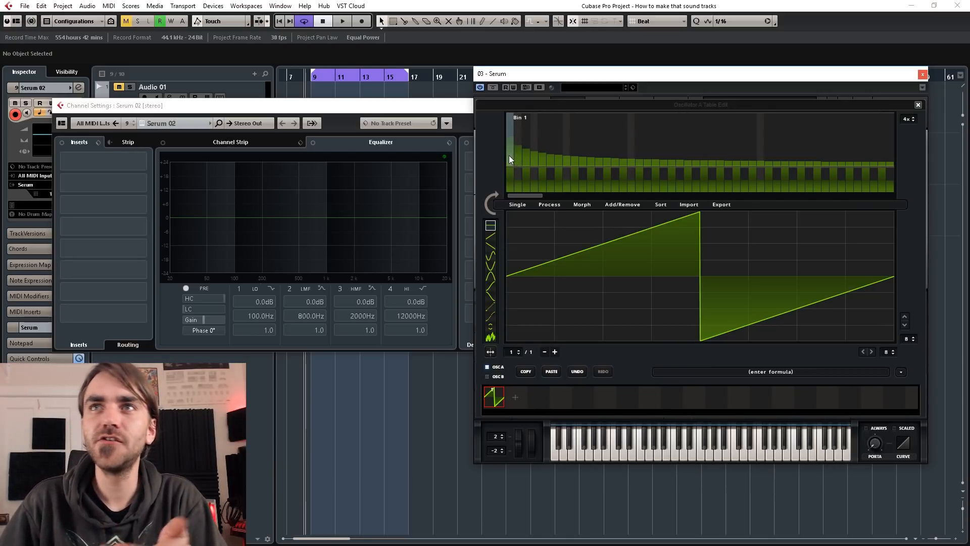
left_click(510, 177)
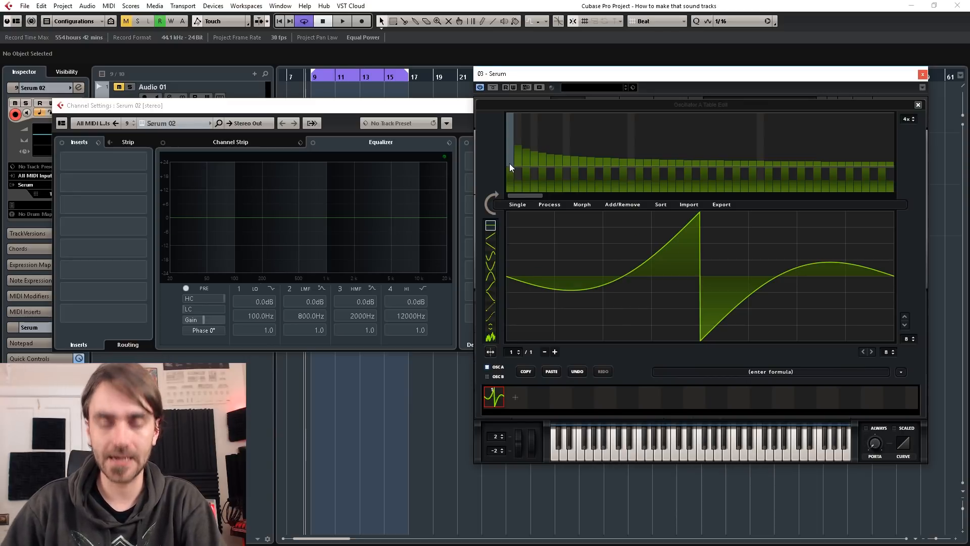
Step: Compare the saw with and without its bin 1 fundamental, leave bin 1 removed and close the wavetable editor
left_click_drag(509, 163, 509, 141)
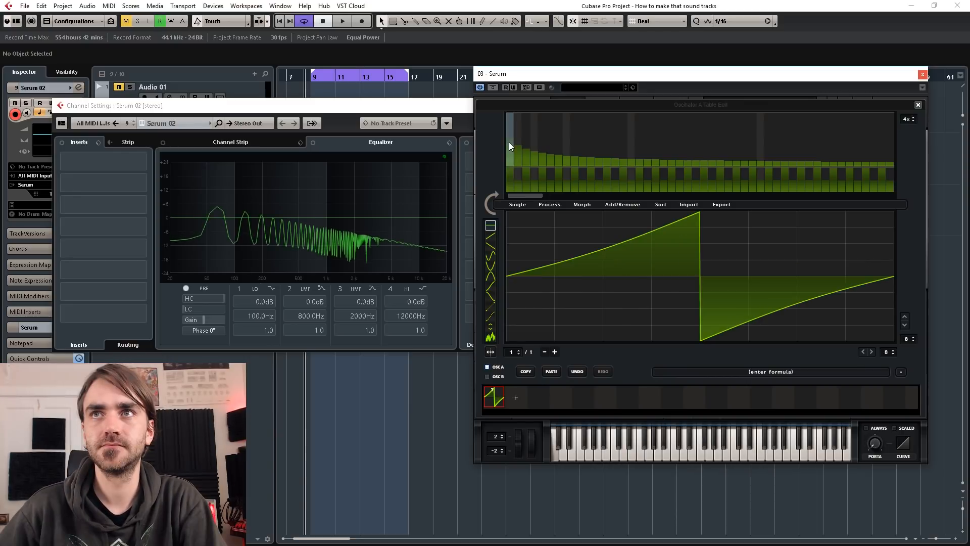
left_click(510, 168)
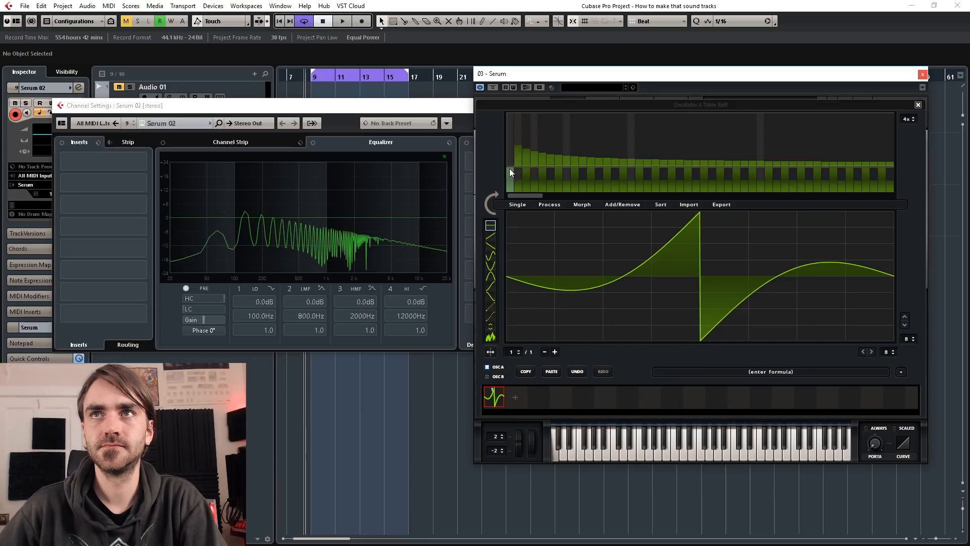
left_click_drag(509, 168, 510, 135)
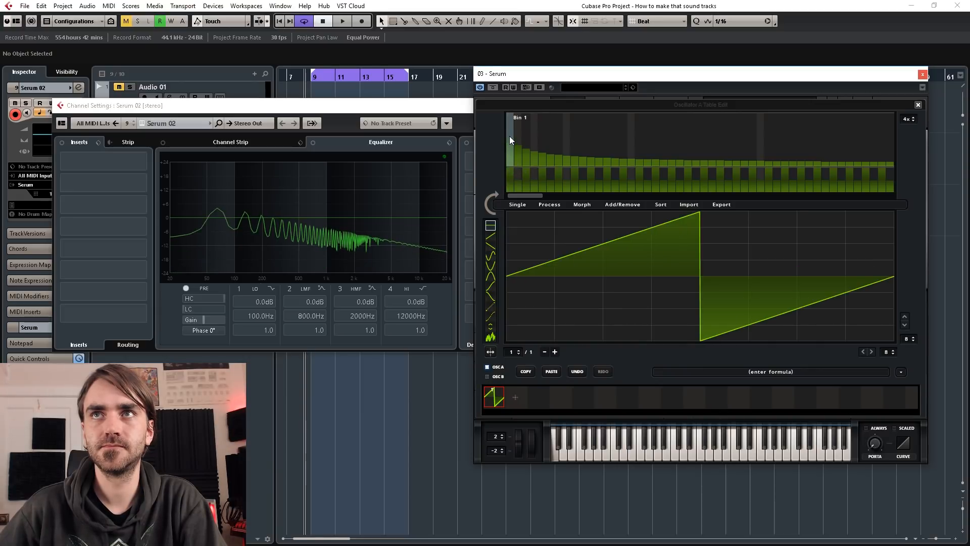
left_click(510, 171)
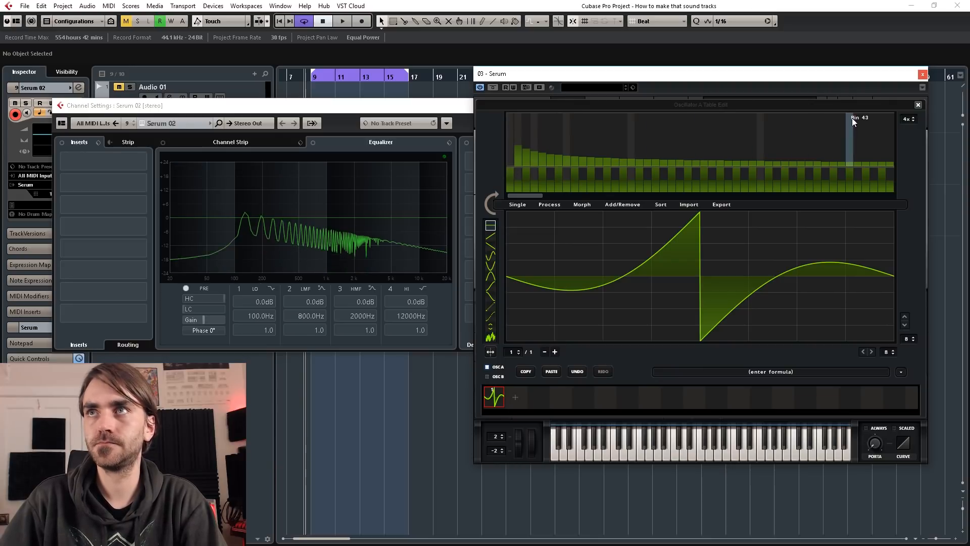
left_click(918, 105)
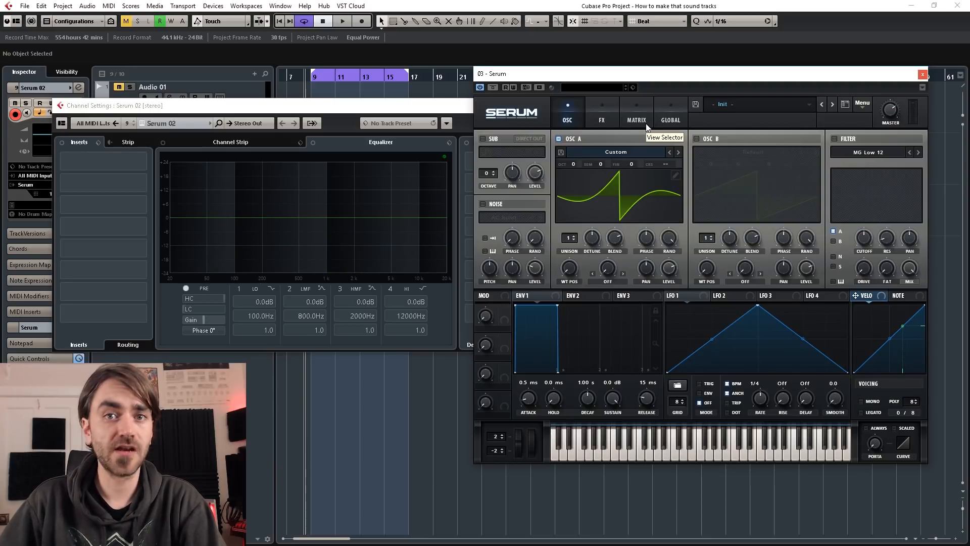
Step: Enable the sine sub oscillator, adjust its level and route it through Direct Out
left_click(482, 138)
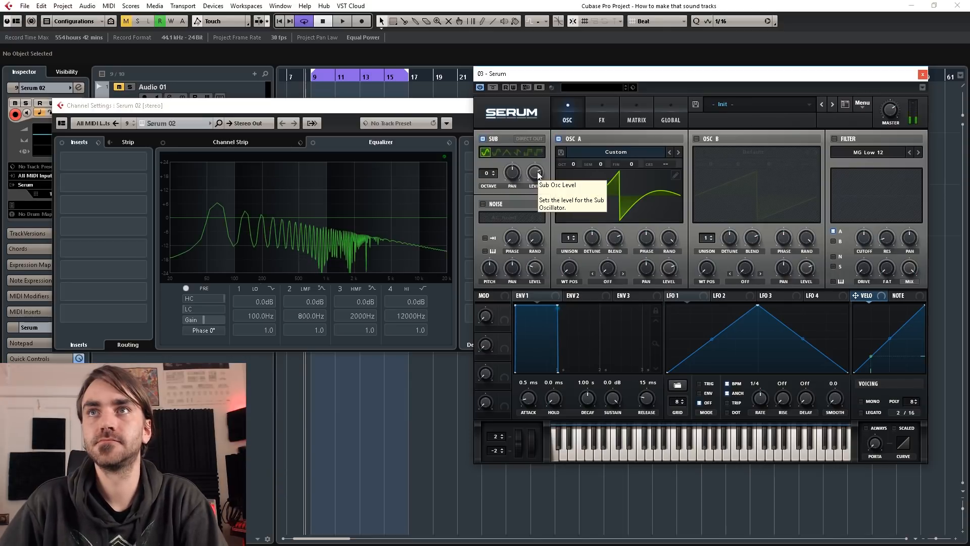
mouse_move(537, 172)
left_mouse_down()
mouse_move(541, 150)
mouse_move(541, 273)
mouse_move(533, 172)
left_mouse_up()
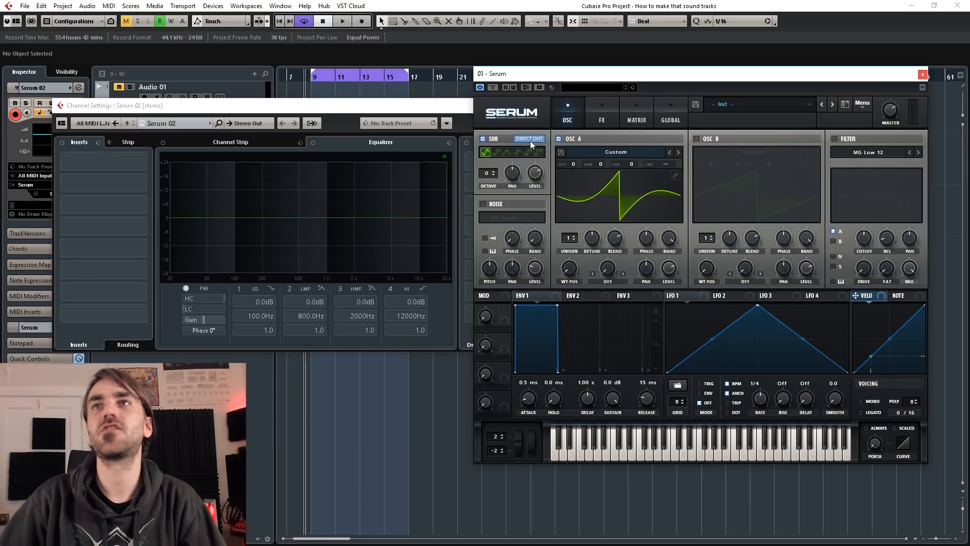
Step: Enable the Distortion effect and audition the Tube, LinFold and Diode 2 types, ending with the drive at about 13%
left_click(604, 116)
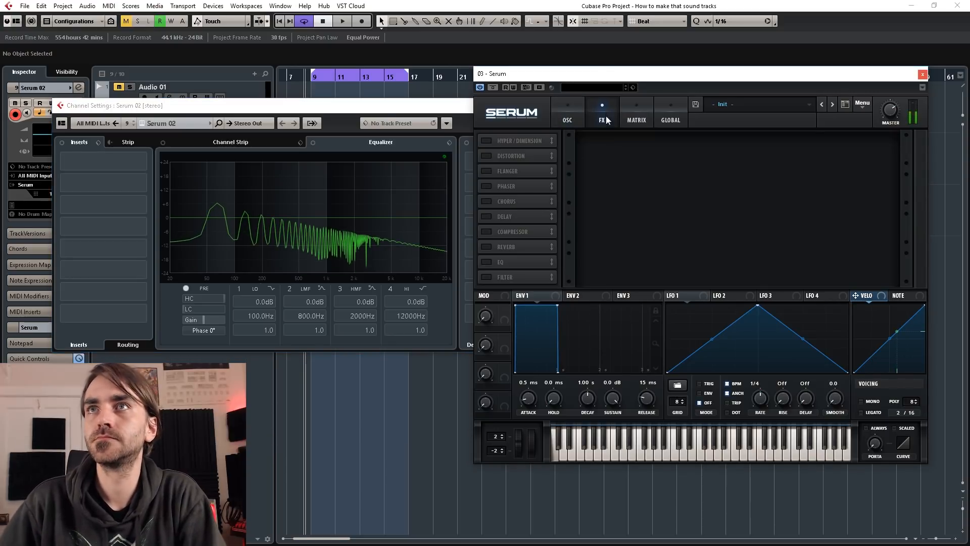
left_click(486, 156)
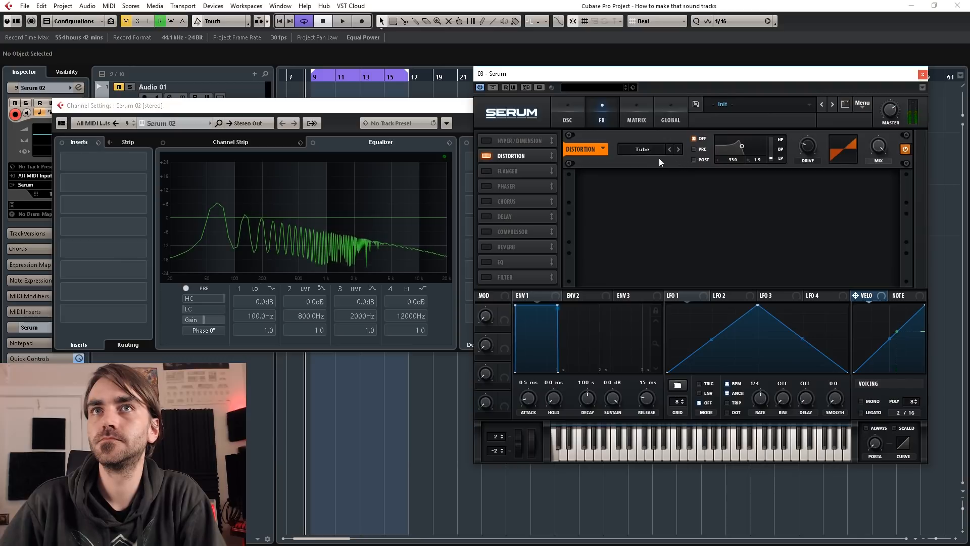
left_click_drag(818, 109, 822, 97)
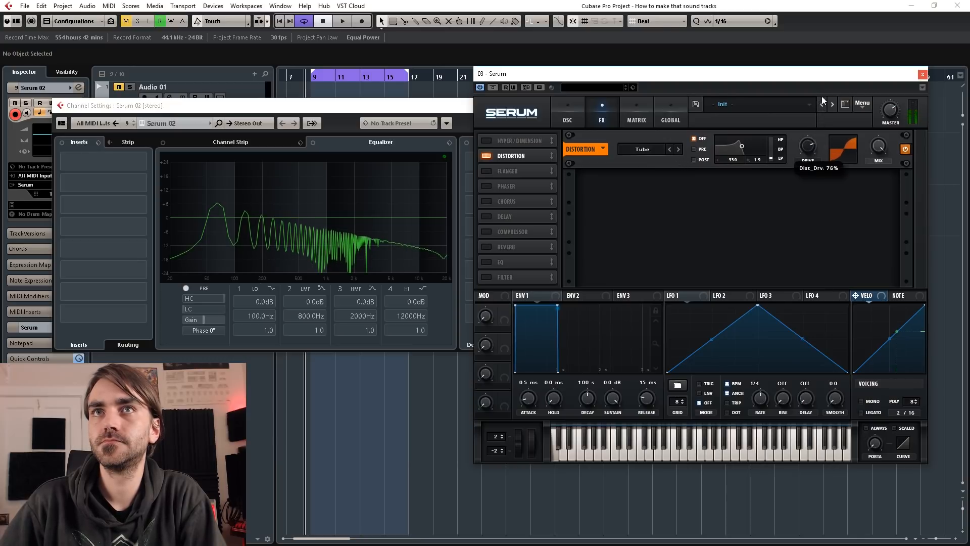
left_click_drag(812, 132, 821, 99)
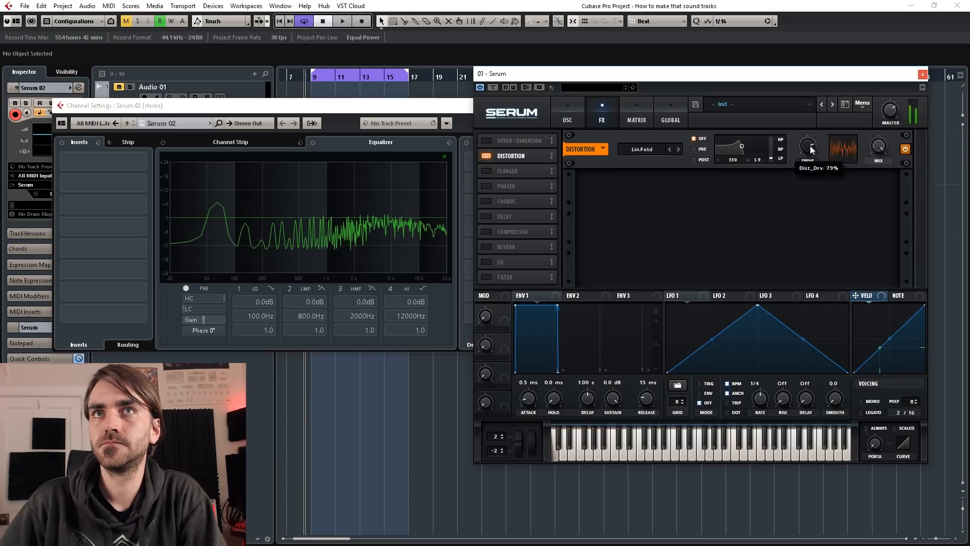
left_click_drag(810, 145, 806, 216)
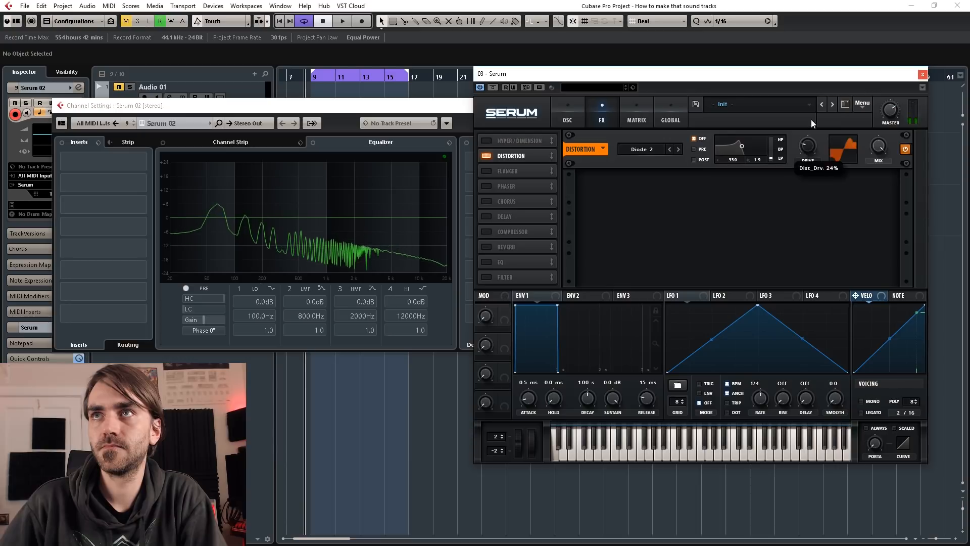
mouse_move(811, 123)
left_mouse_down()
mouse_move(813, 101)
mouse_move(808, 136)
mouse_move(813, 99)
mouse_move(811, 127)
left_mouse_up()
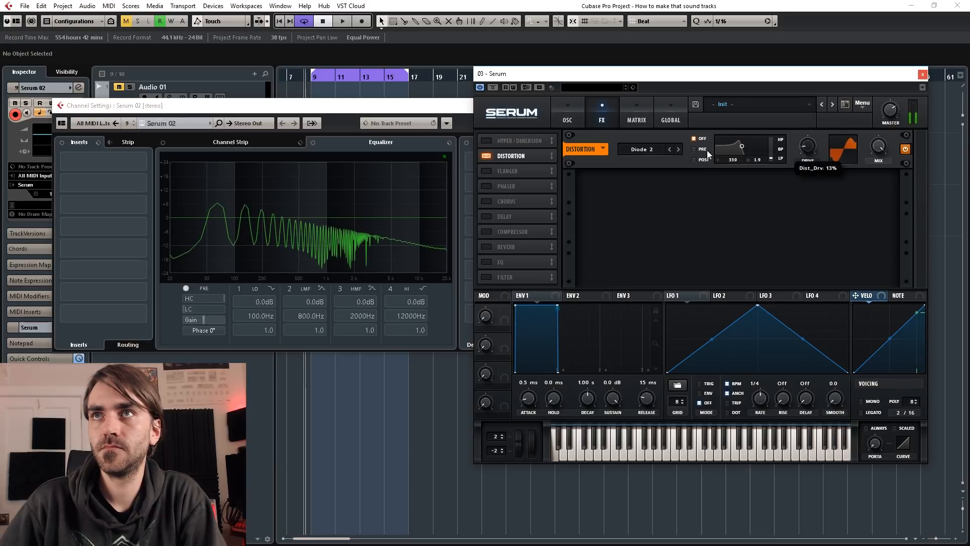
Step: Switch the distortion to Zero-Square with a partial mix, and enable the Compressor in multiband mode plus the Reverb
left_click(677, 151)
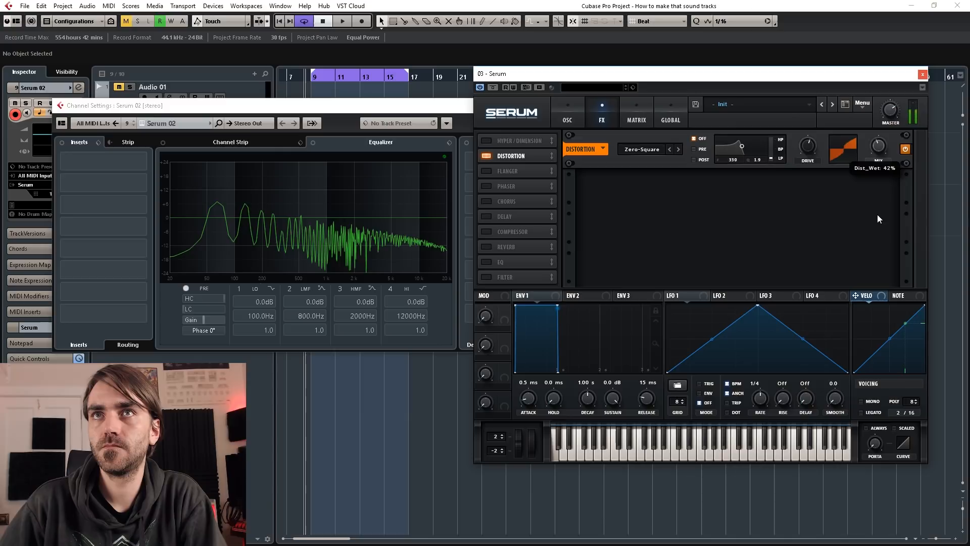
left_click_drag(877, 214, 877, 197)
left_click(487, 230)
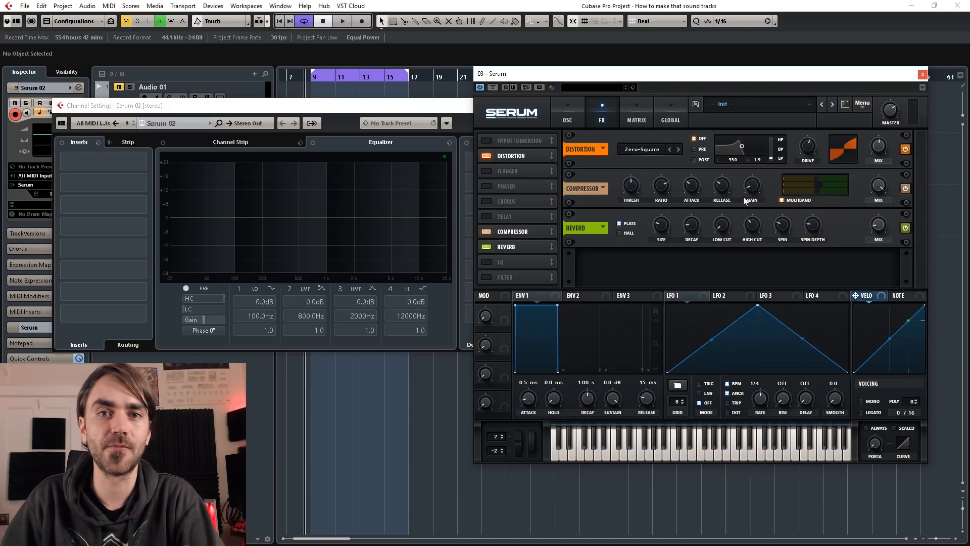
Step: Enable the MG Low 12 filter and modulate its cutoff with ENV 2, set to 0% sustain and about 494 ms decay
left_click(567, 113)
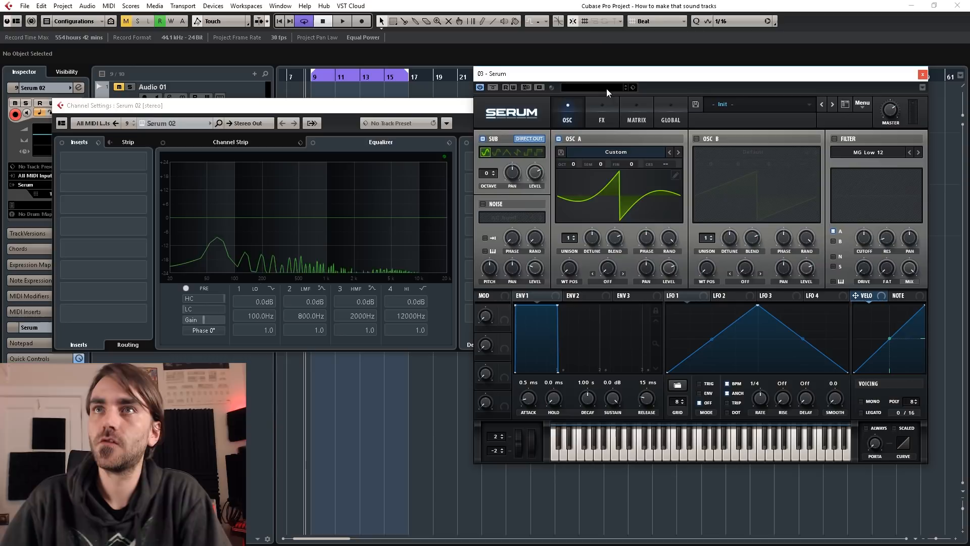
left_click(835, 138)
left_click(583, 296)
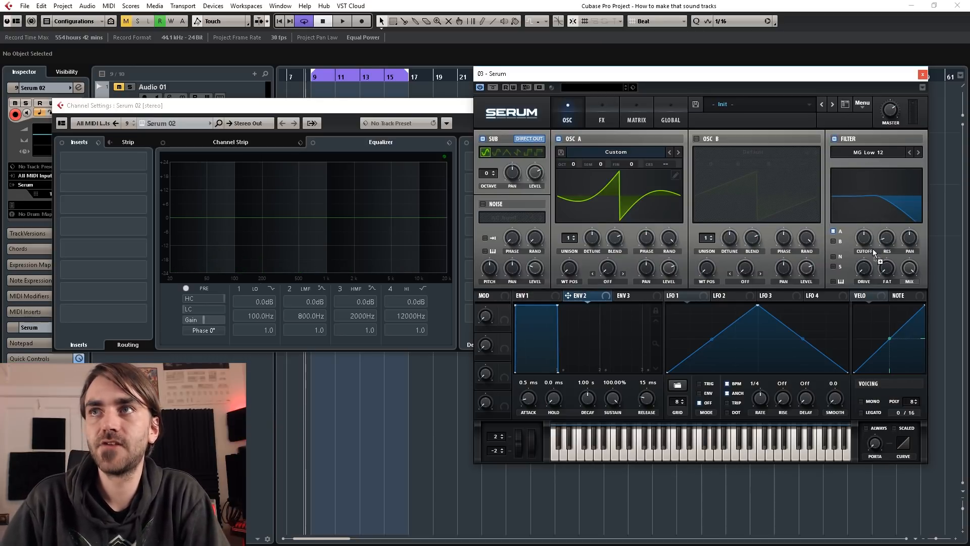
left_click_drag(863, 241, 864, 237)
left_click_drag(612, 398, 585, 410)
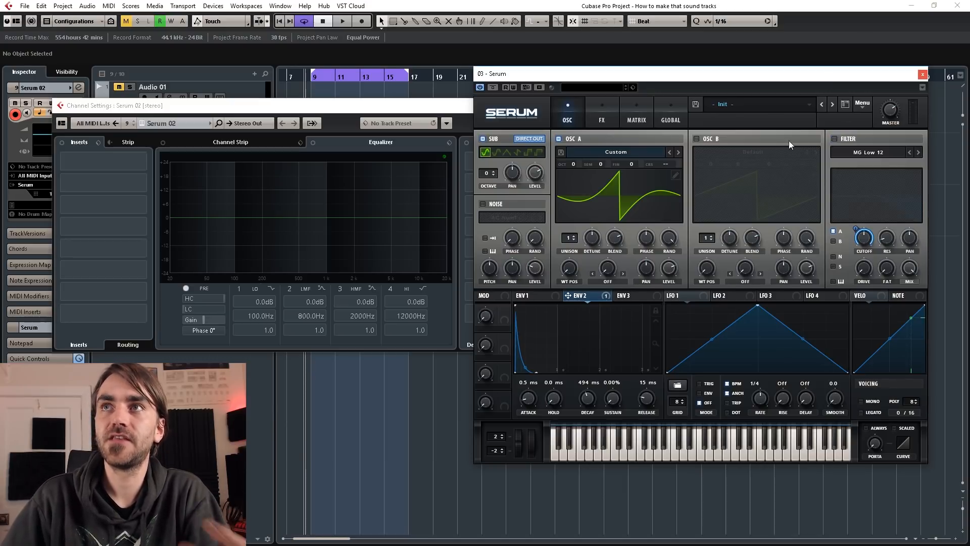
Step: Enable the Filter effect at the end of the effects chain and modulate its cutoff with ENV 2
left_click(599, 107)
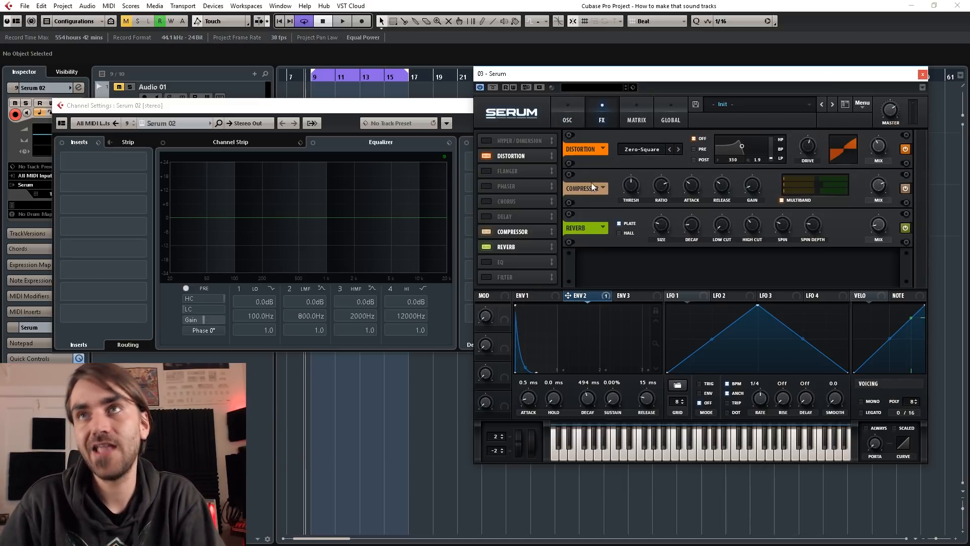
left_click(504, 277)
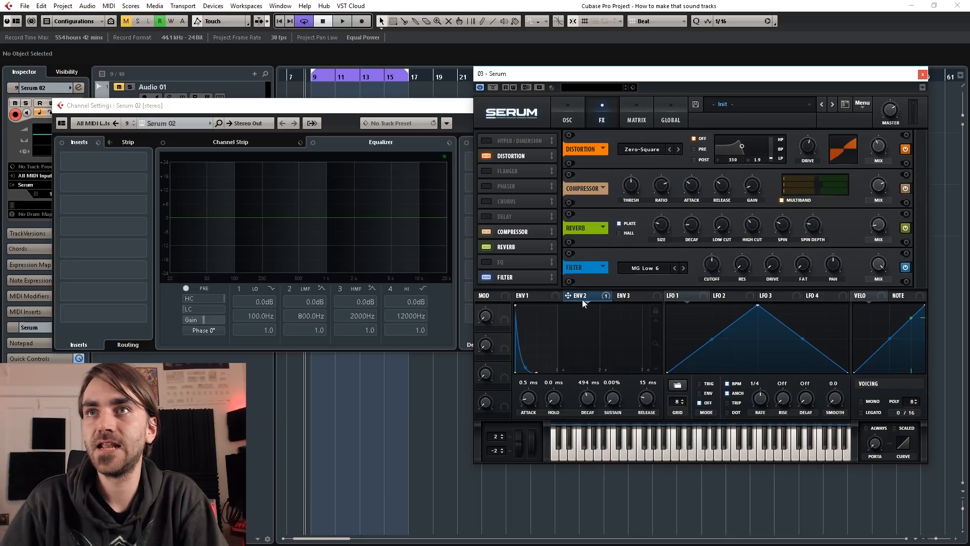
left_click_drag(568, 295, 712, 264)
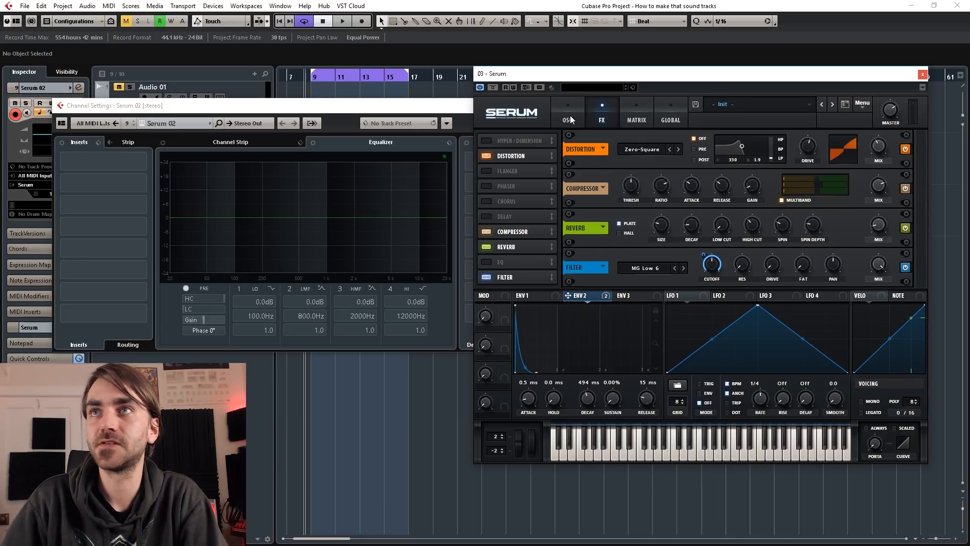
left_click(569, 116)
left_click(599, 122)
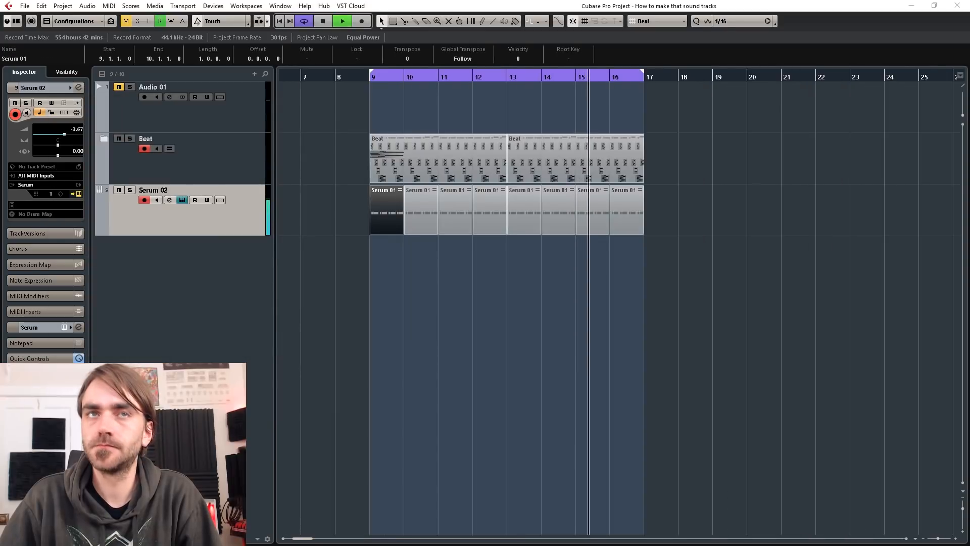
Step: During playback, adjust the ENV 2 modulation amount on the effects filter's cutoff and lower the Compressor's mix
left_click(64, 327)
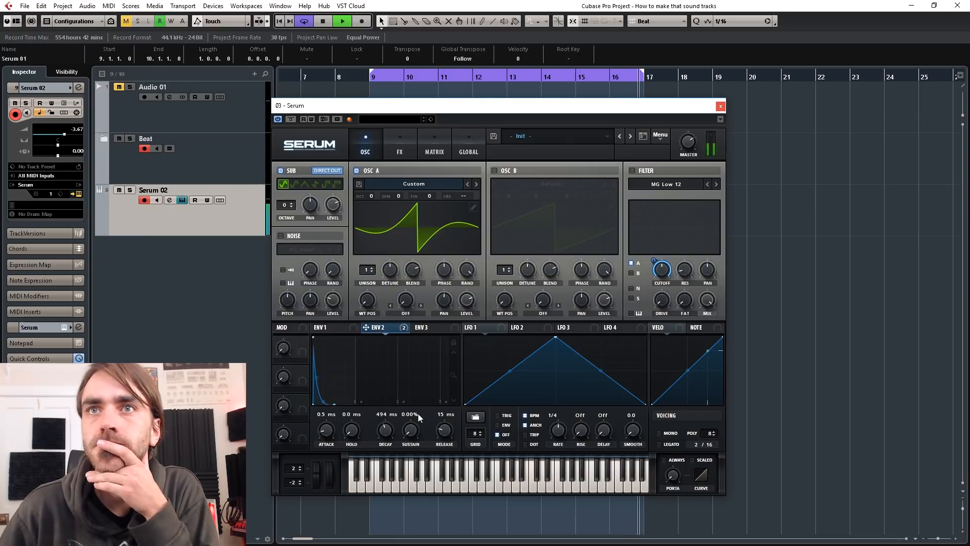
left_click(411, 144)
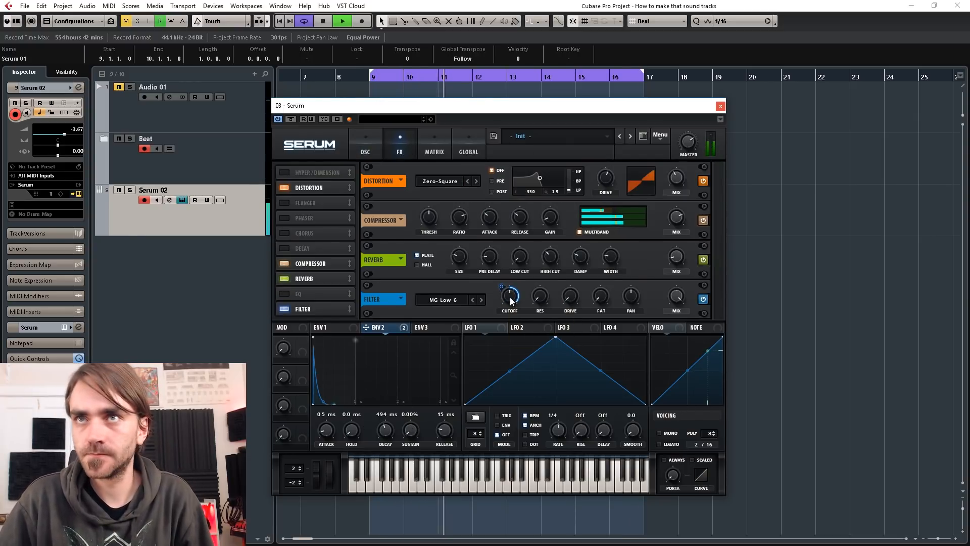
left_click_drag(502, 287, 498, 295)
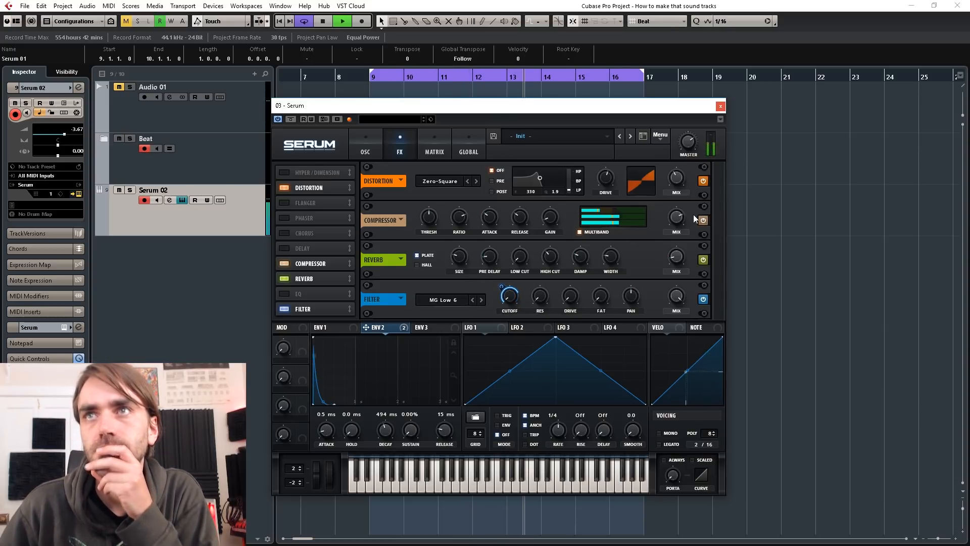
left_click_drag(678, 220, 678, 241)
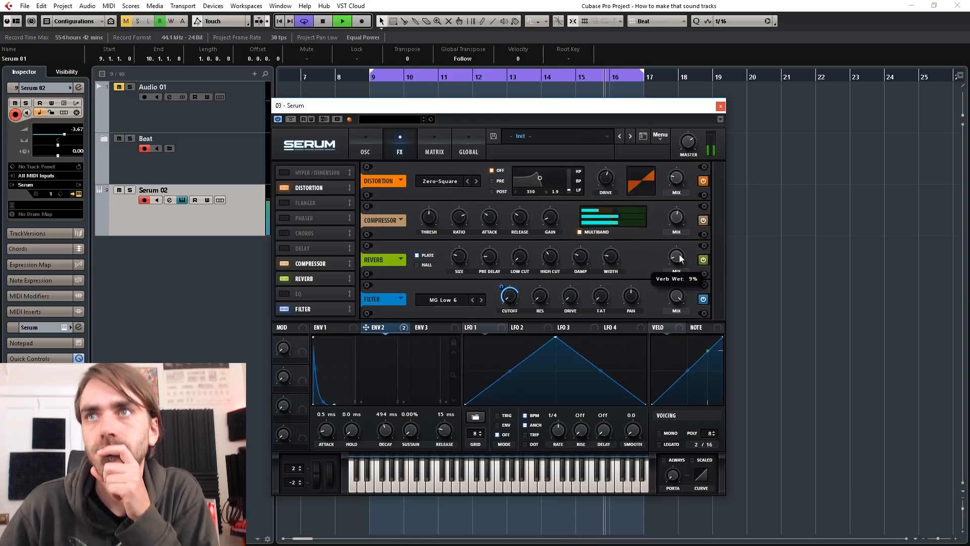
Step: Place the Filter effect before the Reverb as an MG Low 18, and set ENV 2's decay to about 1.35 s
left_click_drag(310, 310, 311, 276)
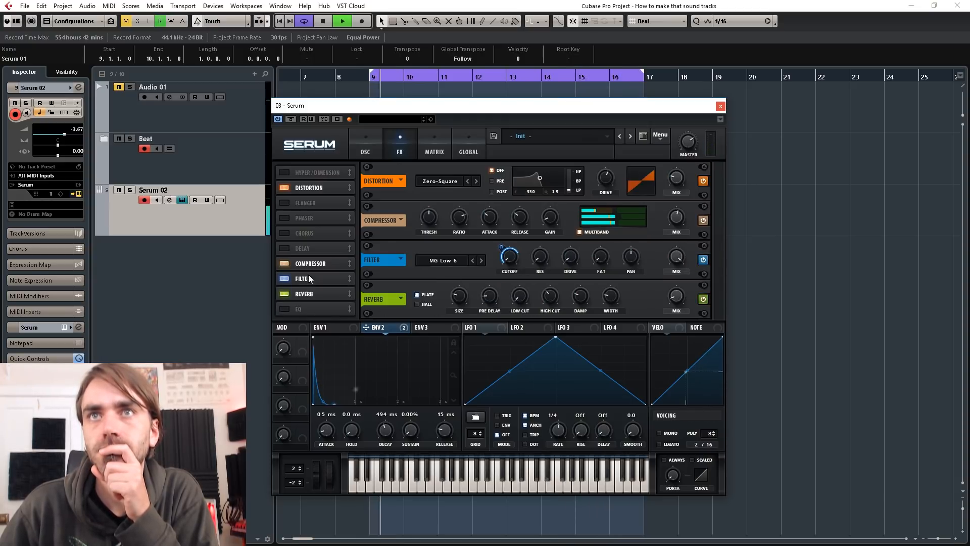
double_click(481, 260)
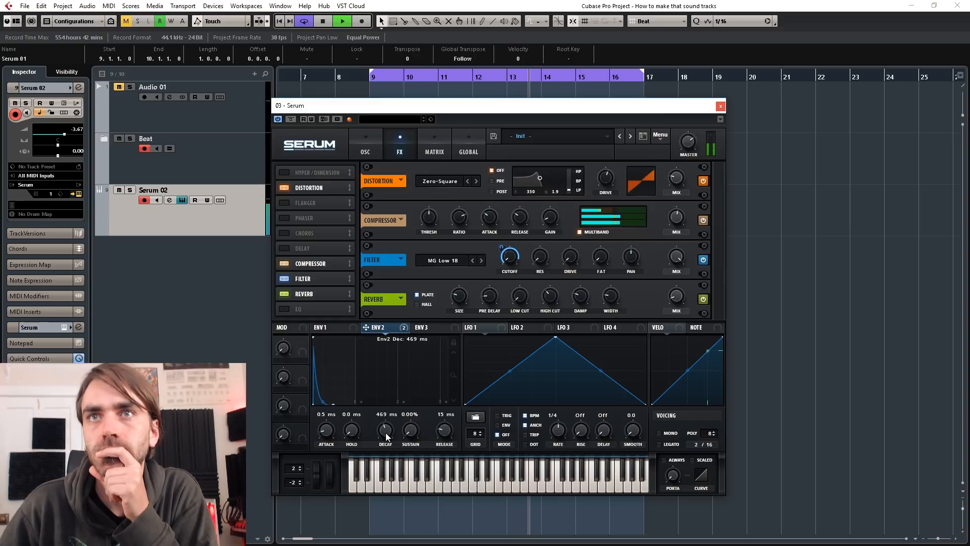
left_click_drag(390, 433, 387, 420)
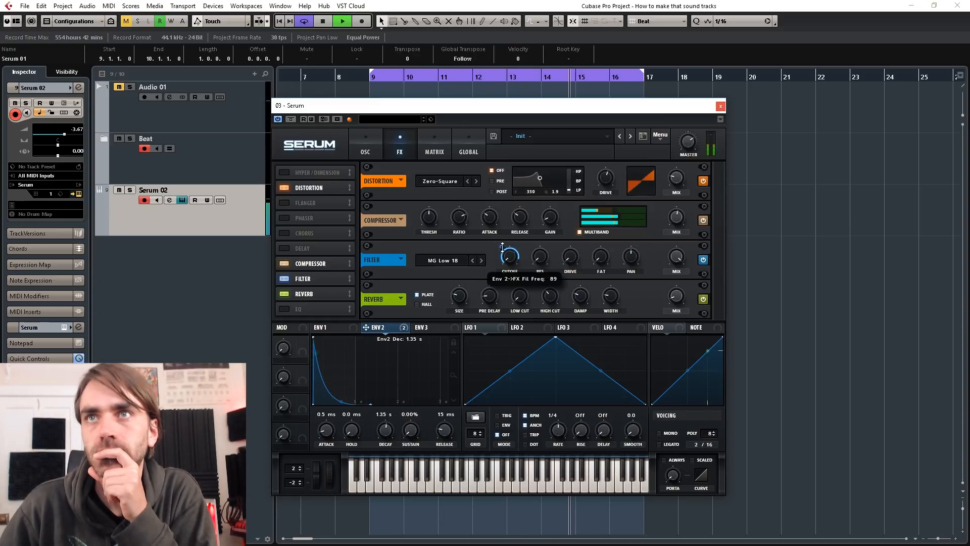
Step: Modulate the effects filter's cutoff with ENV 3 by about 28, using 0% sustain and a steeper decay of about 402 ms
left_click_drag(434, 329, 505, 262)
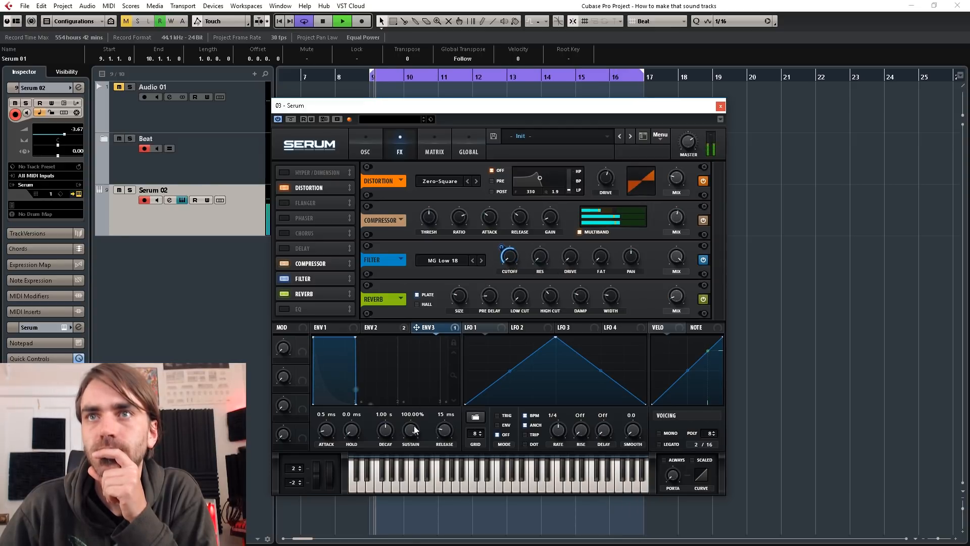
left_click_drag(412, 431, 398, 530)
mouse_move(386, 434)
left_mouse_down()
mouse_move(388, 454)
mouse_move(389, 420)
left_mouse_up()
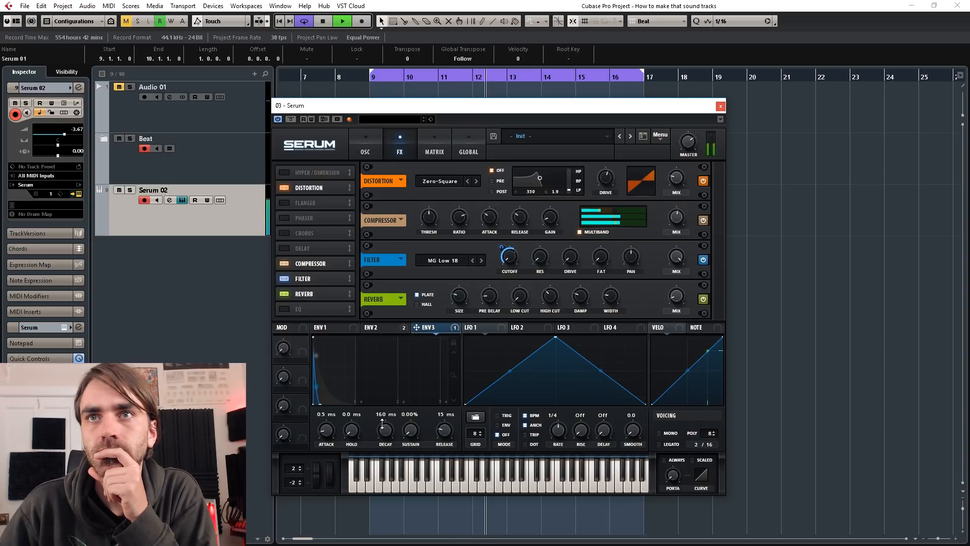
left_click_drag(386, 425, 387, 416)
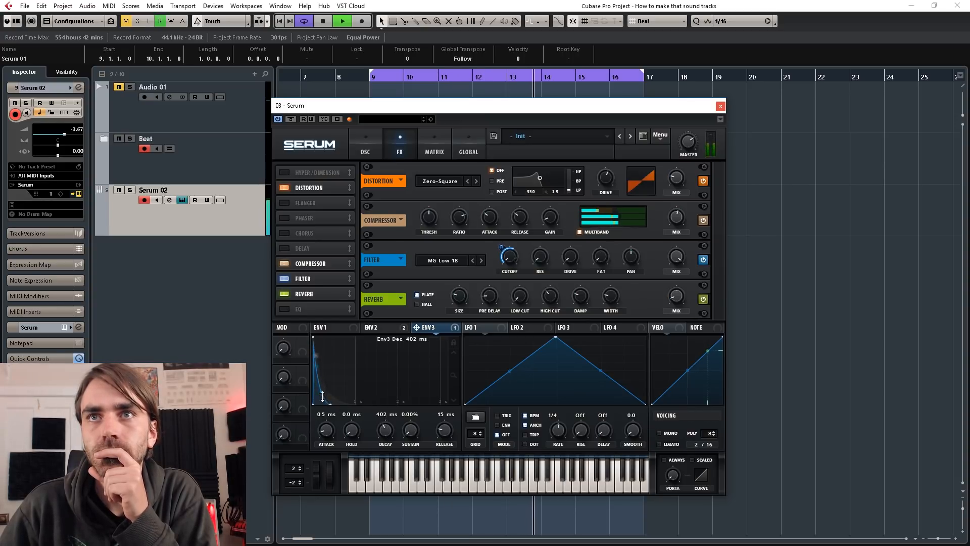
left_click_drag(322, 390, 322, 406)
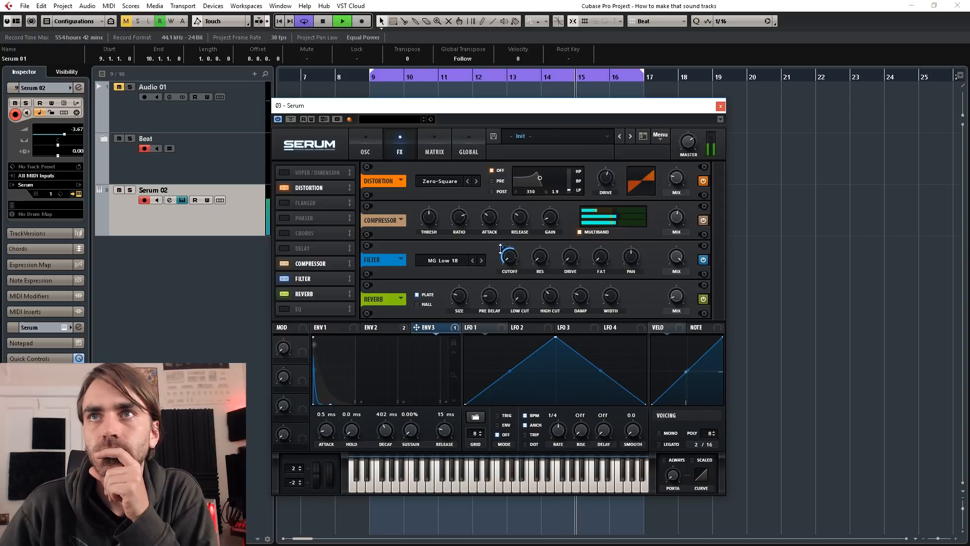
left_click_drag(500, 247, 498, 253)
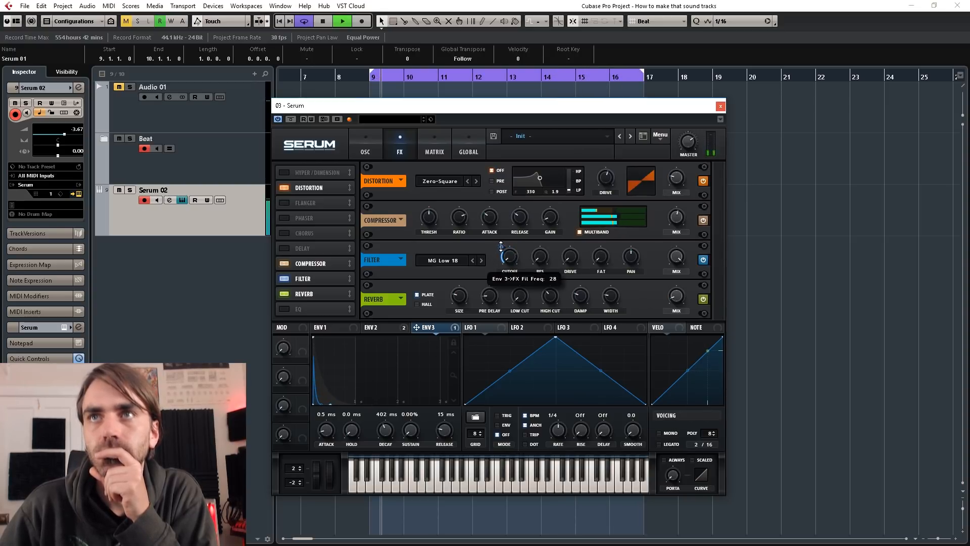
Step: Switch the Distortion to Tube, try high drive and mix settings, and reduce the drive and bring the mix to about 46%
left_click(440, 181)
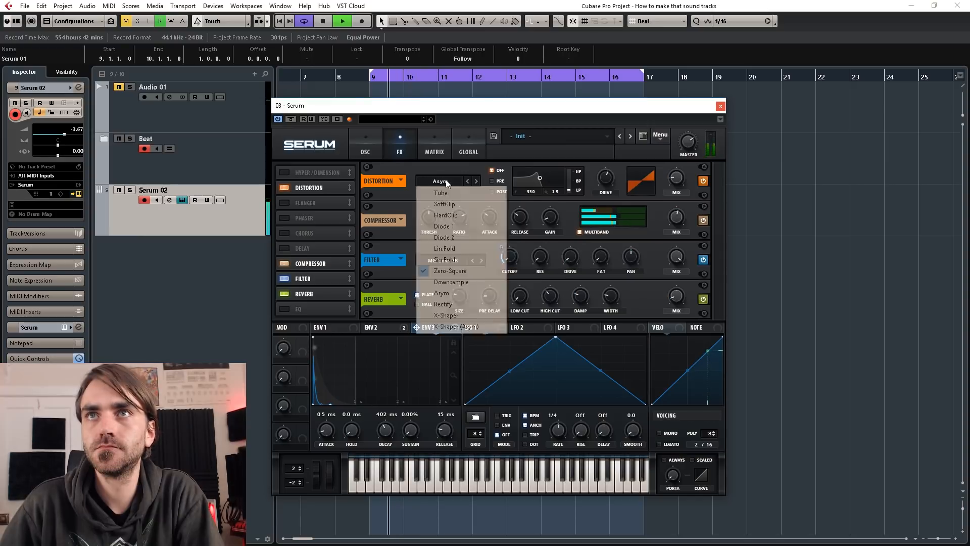
left_click(441, 192)
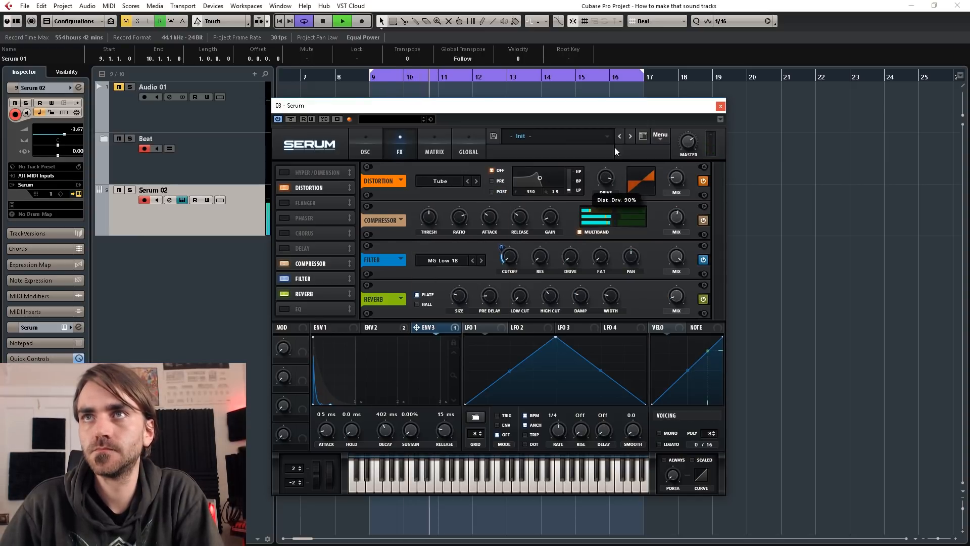
left_click_drag(677, 180, 681, 121)
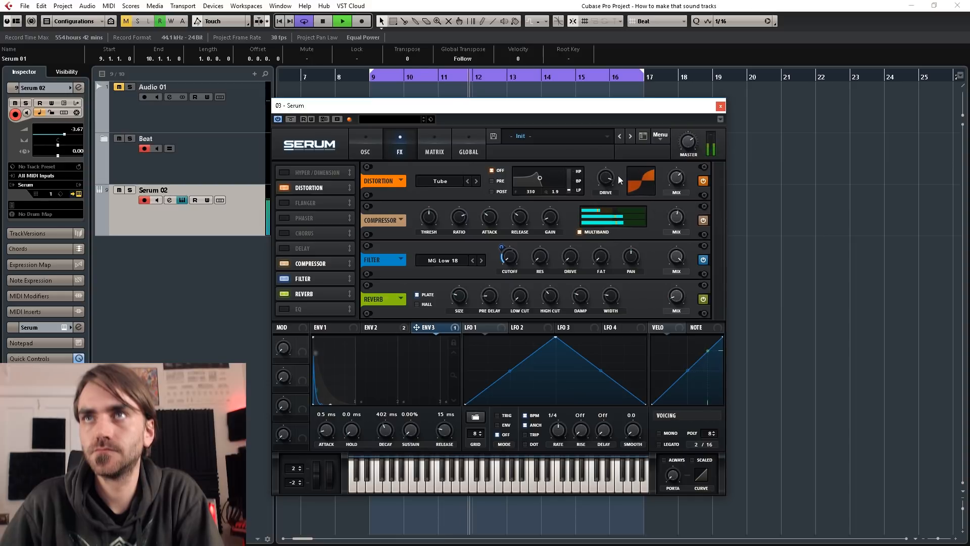
left_click_drag(618, 175, 616, 194)
mouse_move(675, 179)
left_mouse_down()
mouse_move(683, 174)
mouse_move(678, 184)
left_mouse_up()
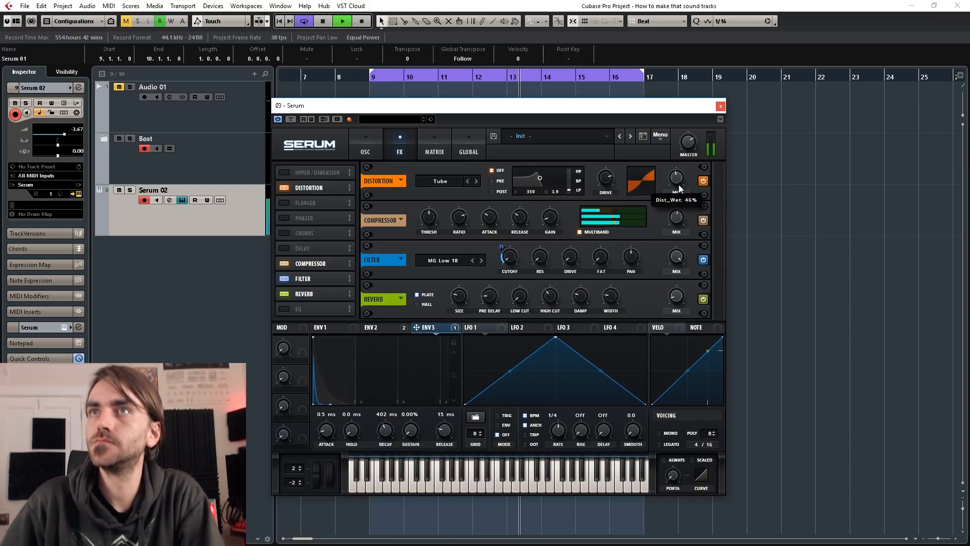
Step: Compare the Compressor with multiband off and on, and shorten the decay to about 342 ms on ENV 3 and 1.14 s on ENV 2
left_click(580, 231)
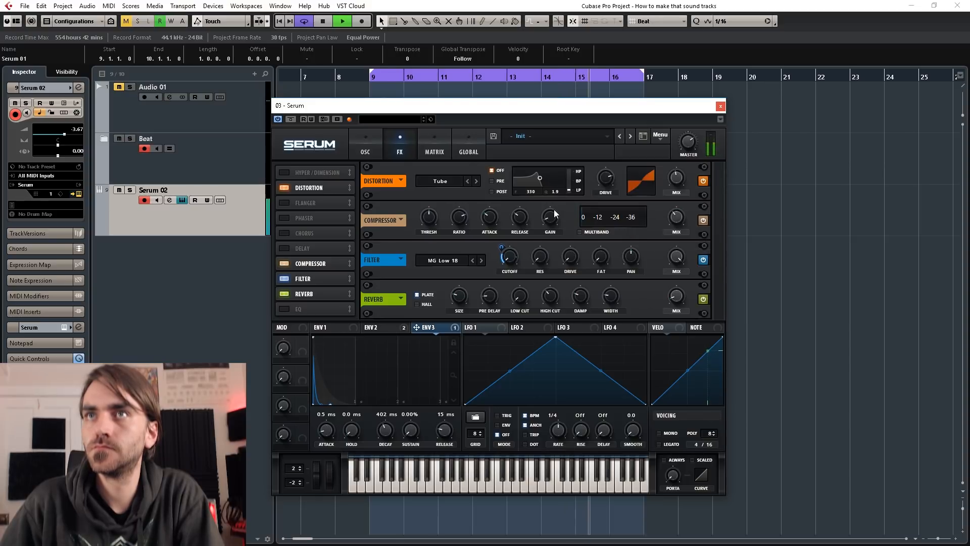
left_click(580, 231)
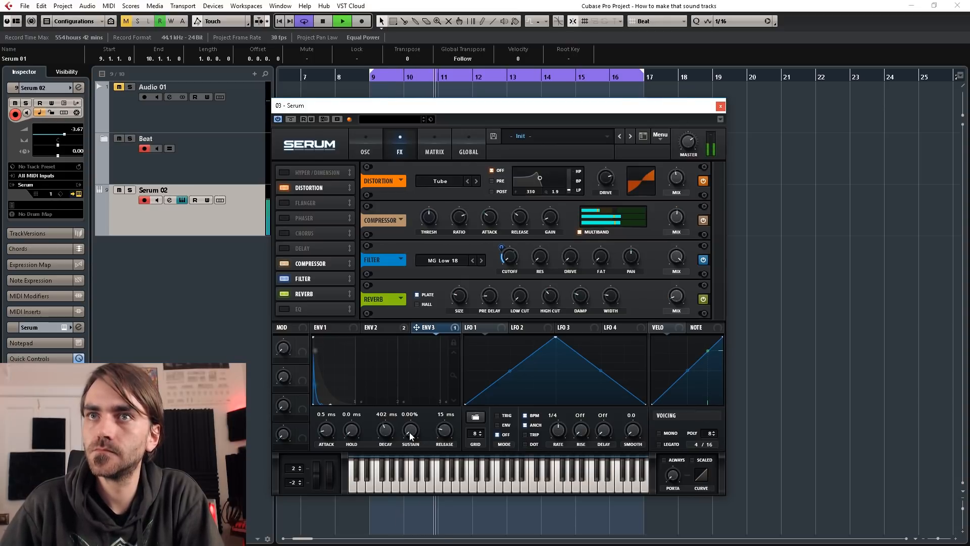
left_click(389, 327)
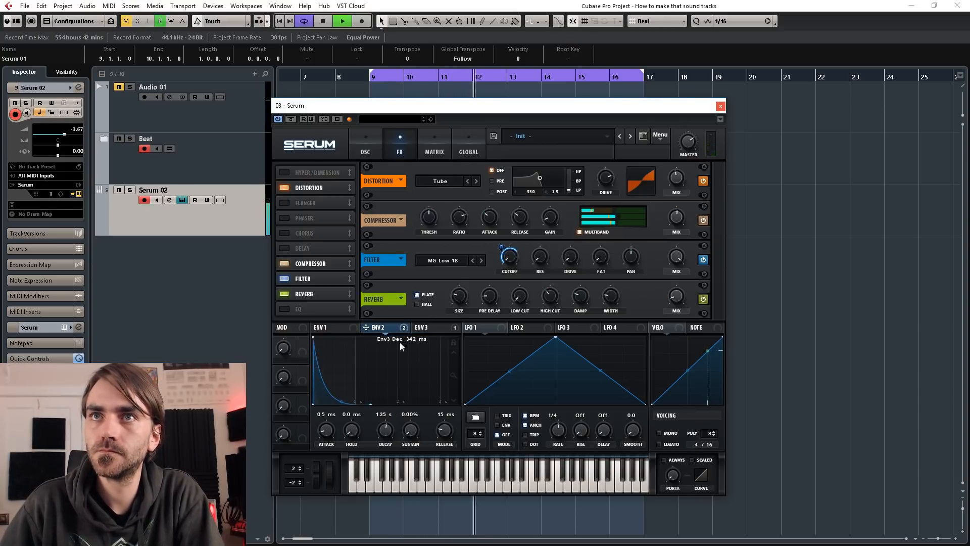
left_click_drag(388, 431, 390, 437)
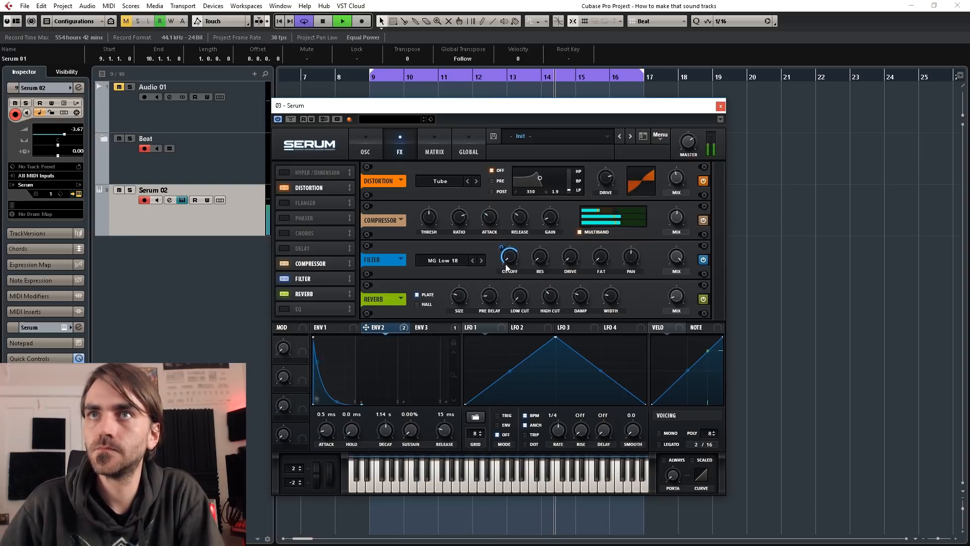
Step: Switch the effects filter to MG Low 12, close the Serum window and stop playback
mouse_move(500, 251)
left_click(451, 327)
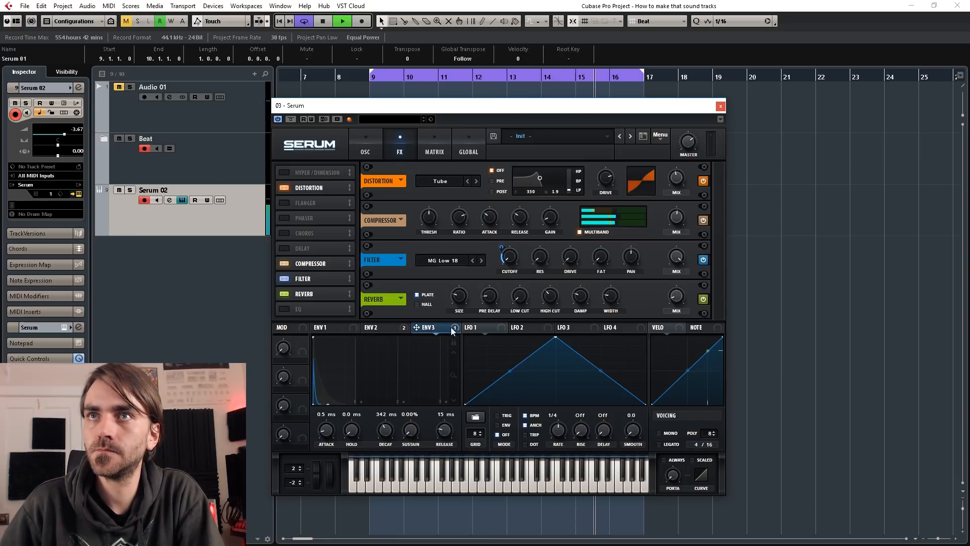
left_click(472, 260)
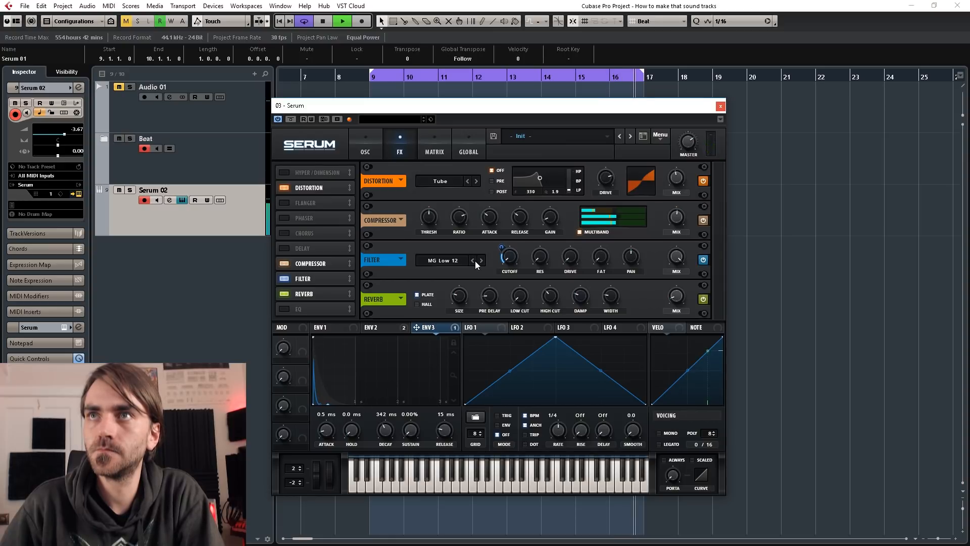
left_click(720, 105)
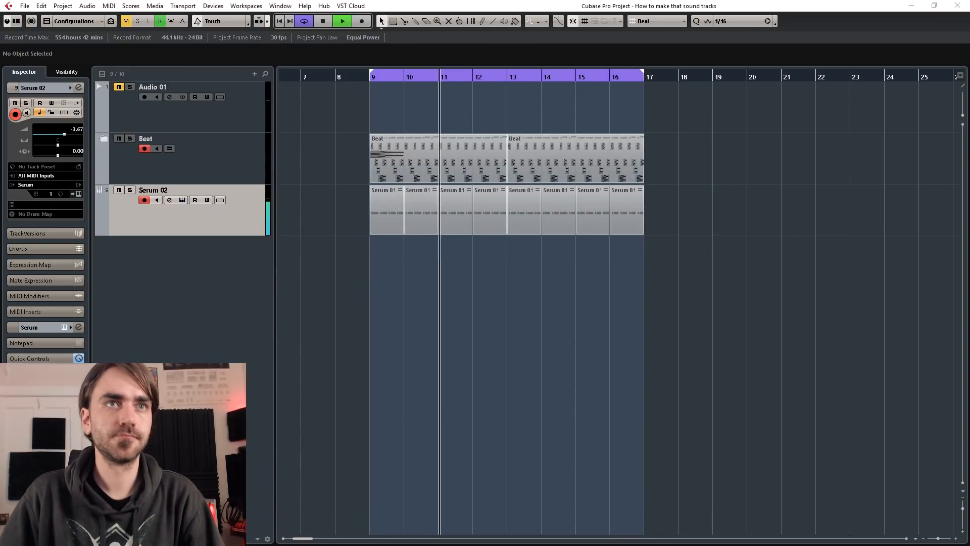
key("space")
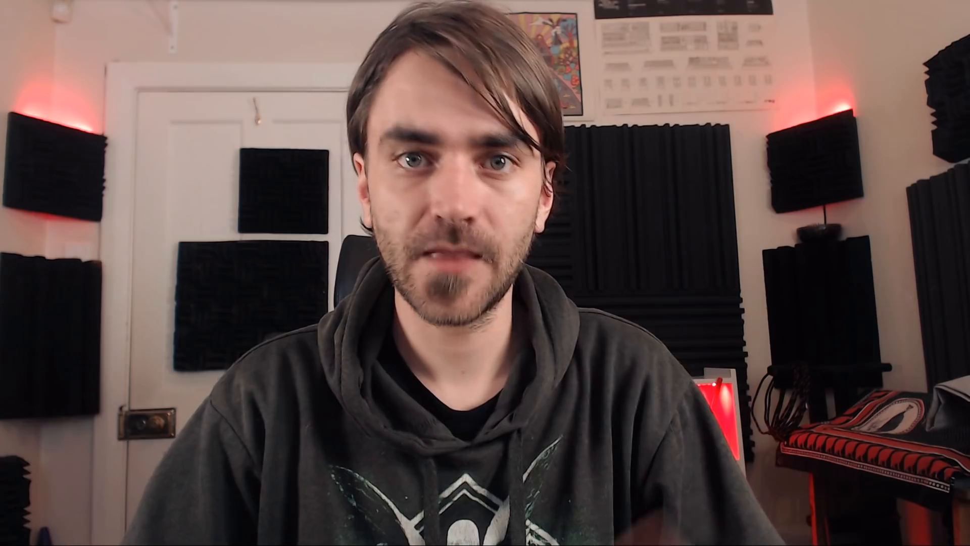